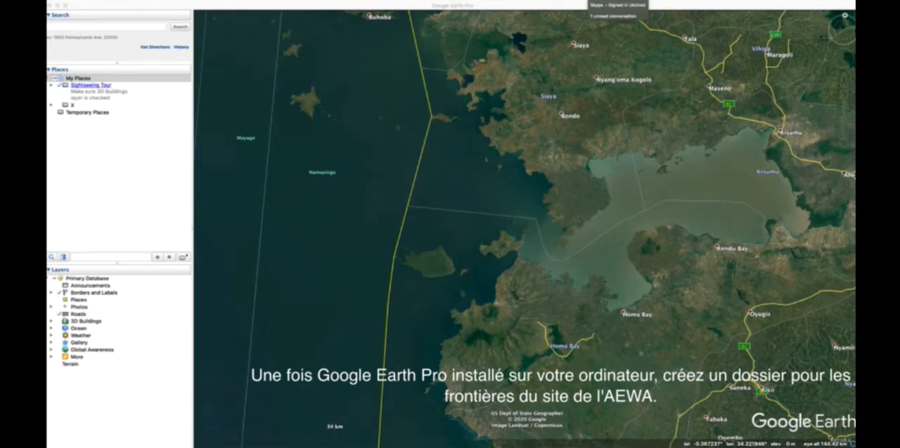
Step: Create a folder named AEWA_sites inside My Places
click(102, 81)
click(198, 1)
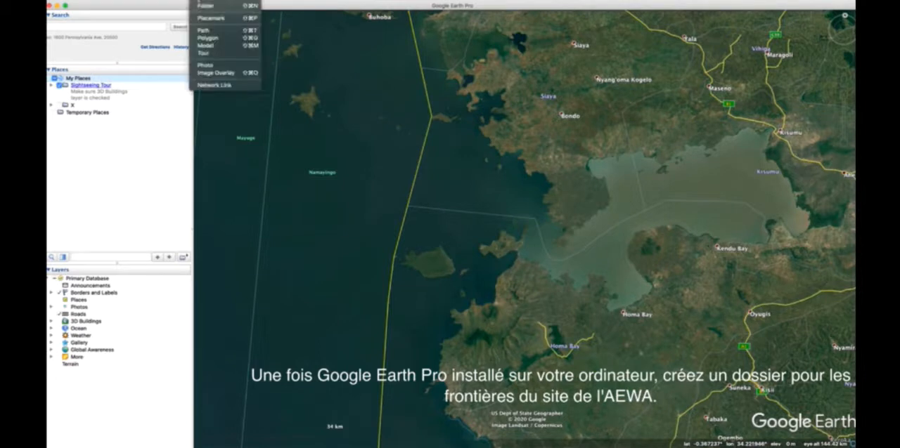
click(204, 6)
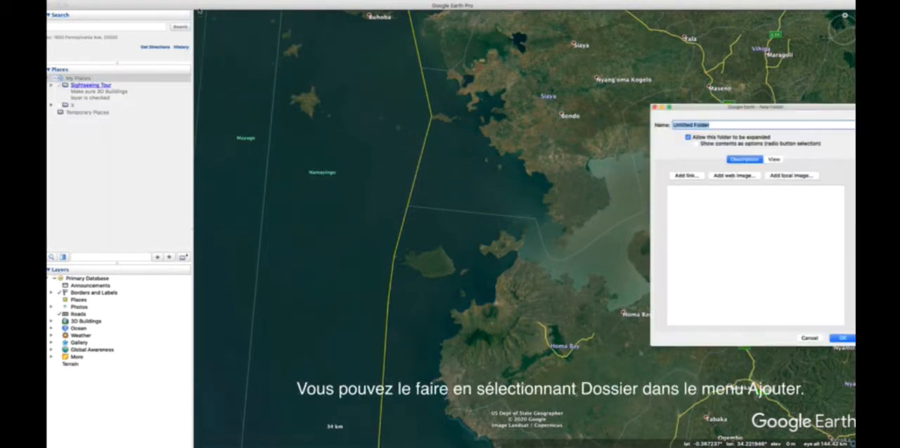
text(AEWA)
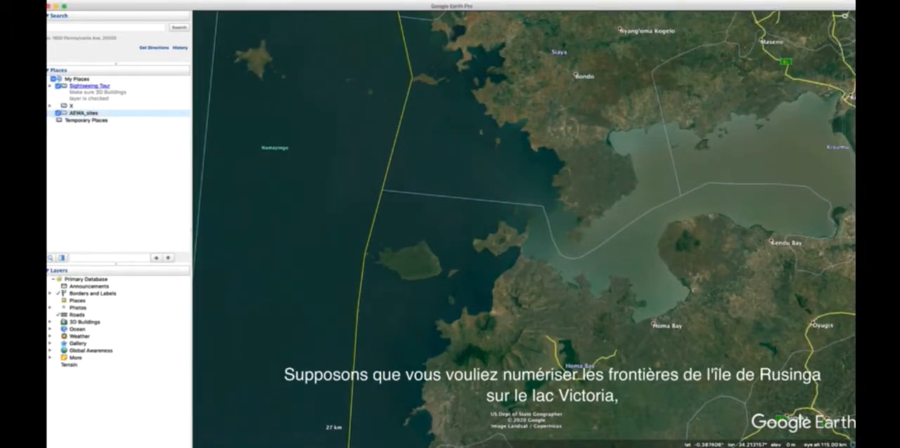
Step: Add a new polygon in the AEWA_sites folder and name it with the site ID 50555
click(197, 0)
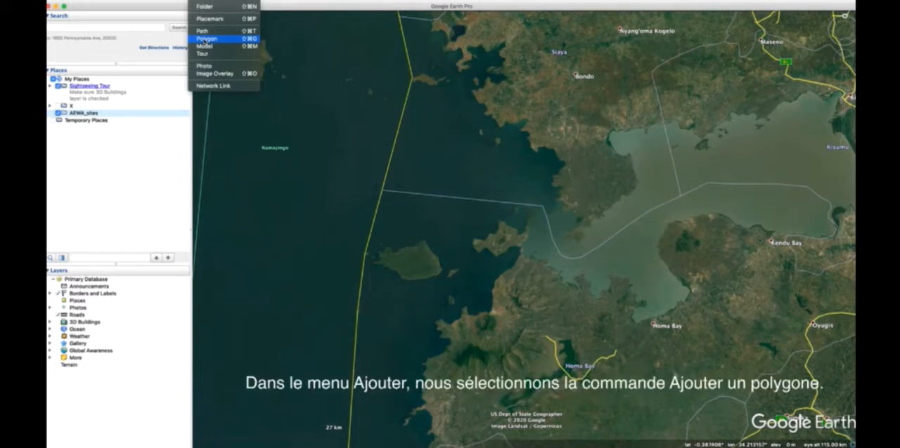
click(205, 39)
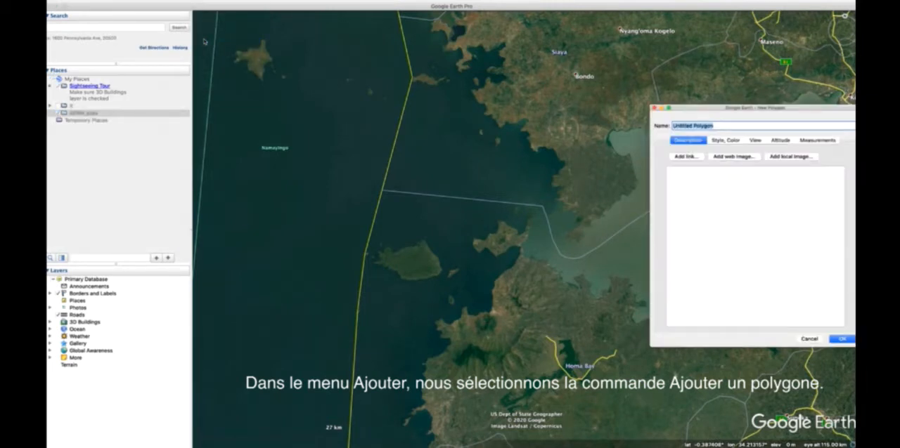
text(509)
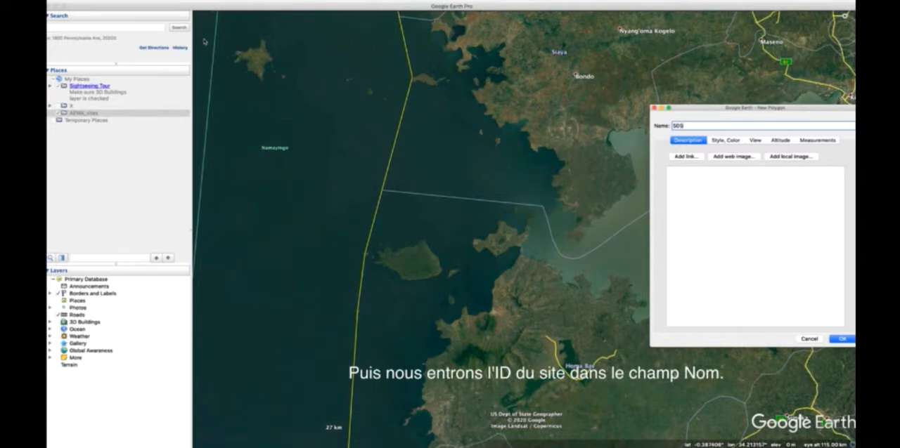
text(59)
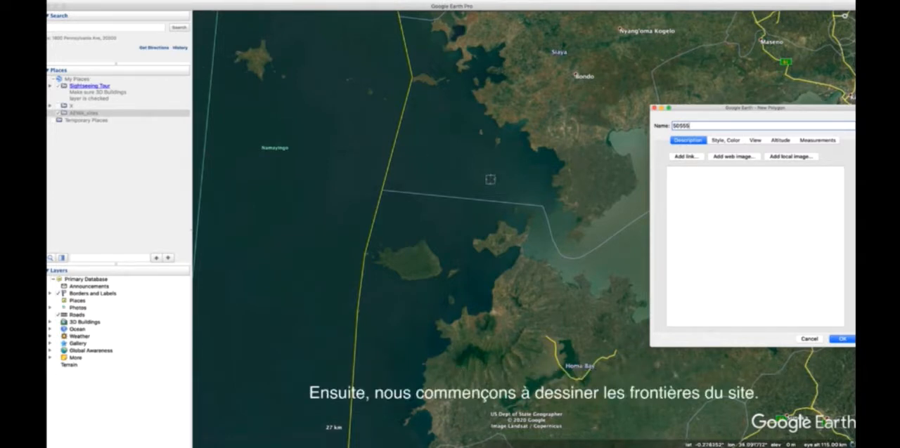
Step: Start tracing the Rusinga Island boundary from the causeway near Mbita northeast along the shoreline
scroll(518, 247, up, 3)
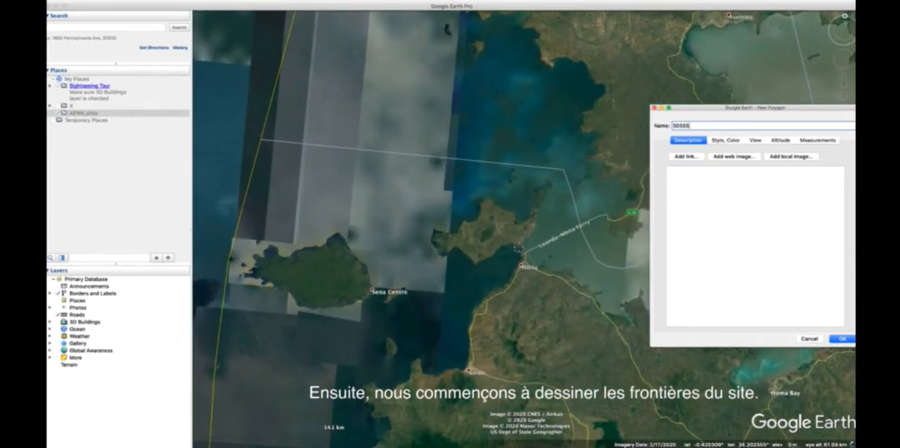
scroll(518, 248, up, 3)
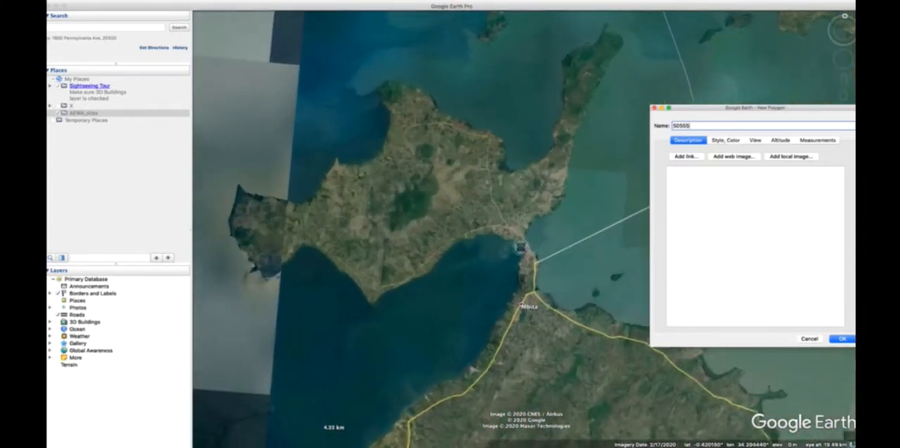
scroll(521, 247, up, 2)
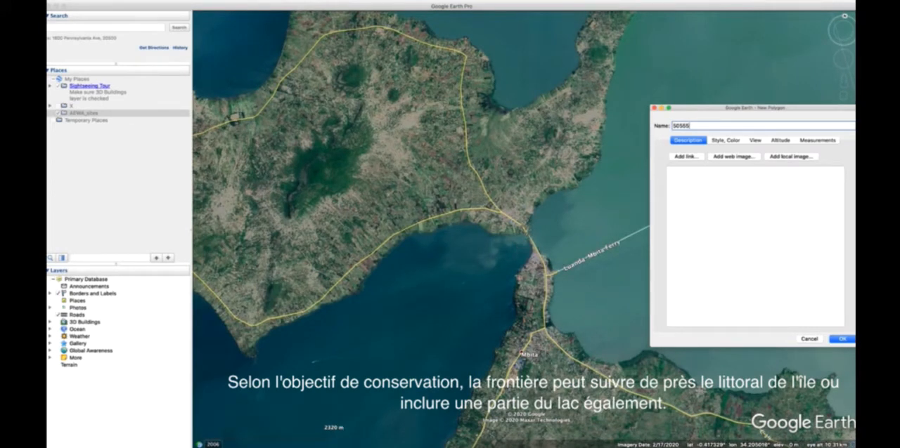
click(527, 233)
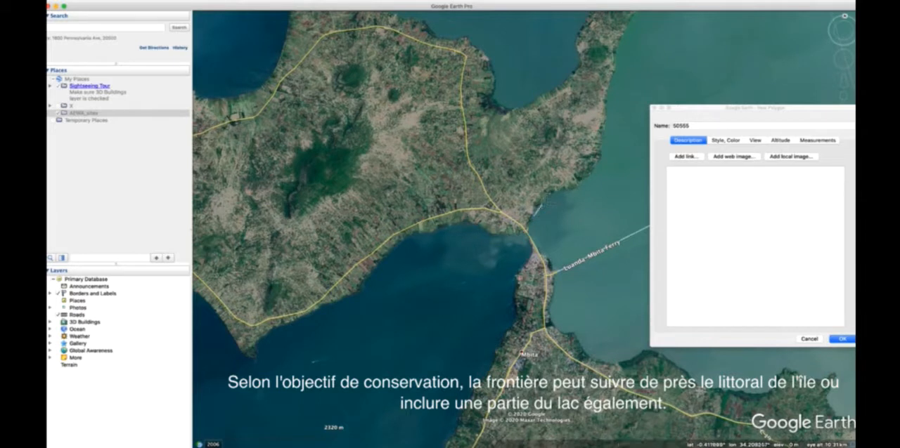
click(550, 199)
click(557, 195)
click(571, 193)
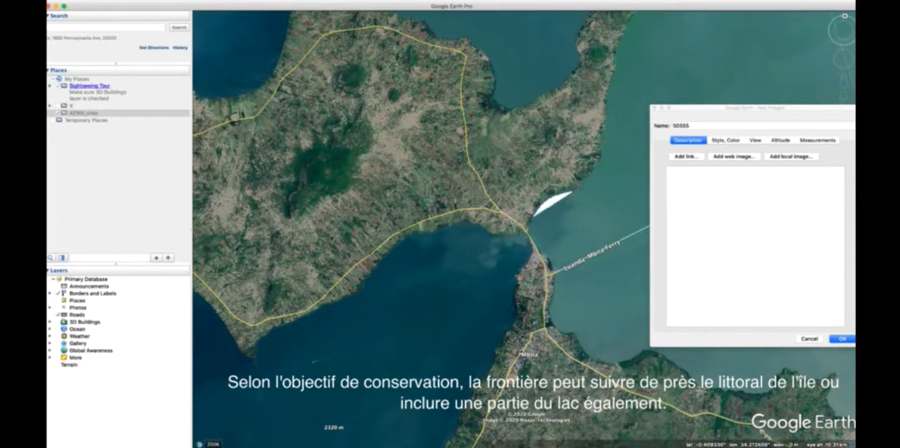
click(583, 187)
click(588, 184)
Step: Set the new polygon's area style to Outlined so that it has no fill
click(725, 141)
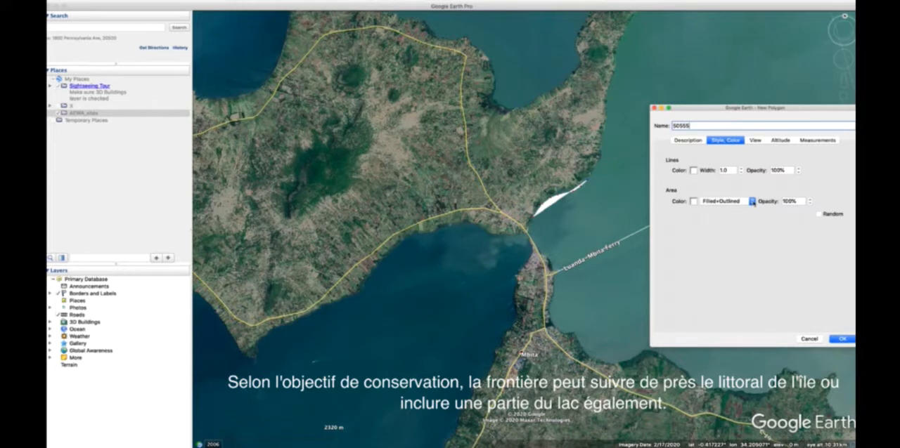
click(752, 202)
click(749, 195)
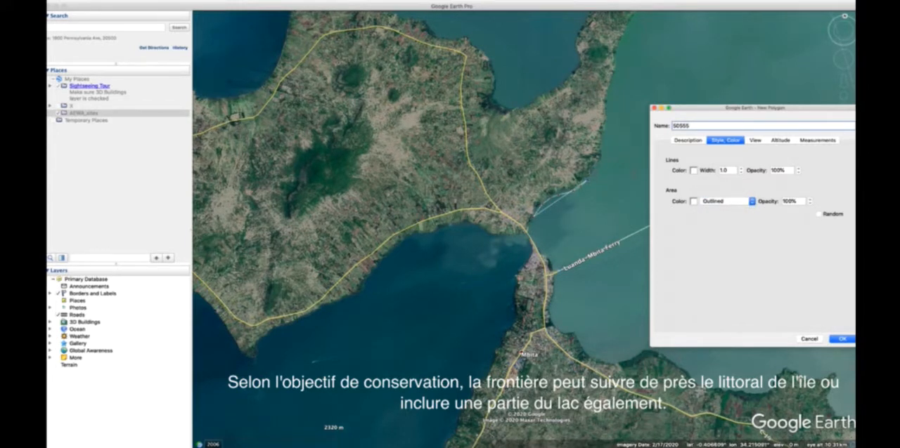
Step: Continue the polygon boundary northward along the island's eastern shore up to the narrow northeastern peninsula
click(596, 175)
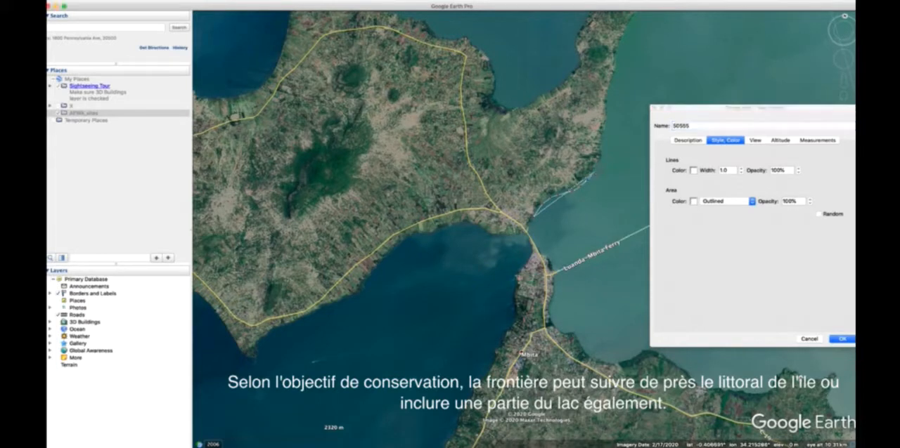
click(601, 162)
click(605, 145)
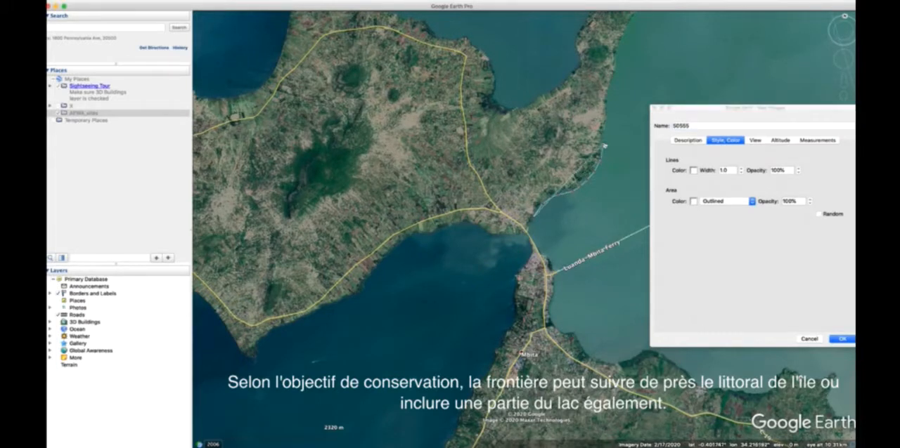
click(605, 132)
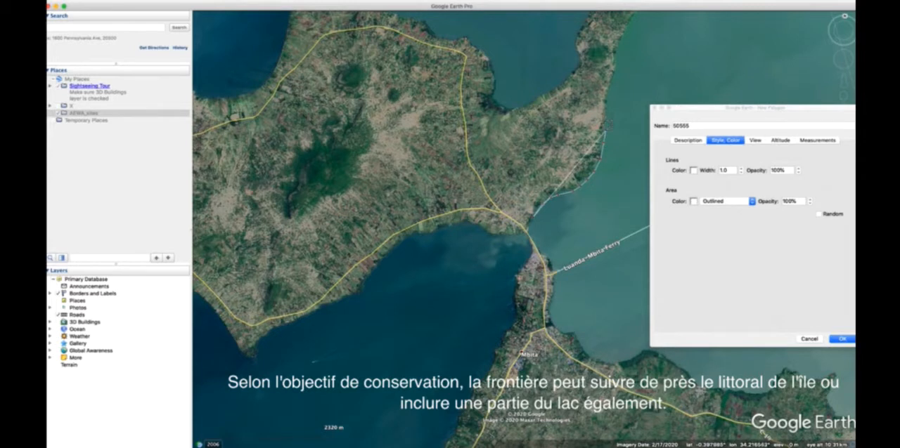
click(608, 121)
click(607, 110)
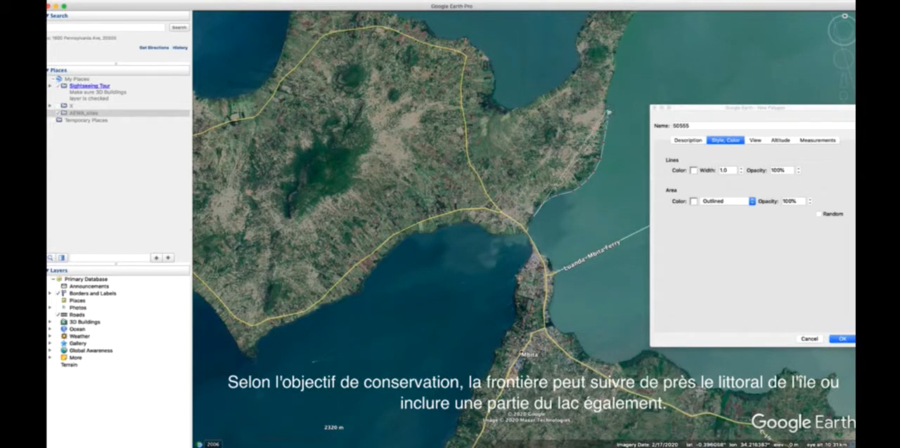
click(609, 99)
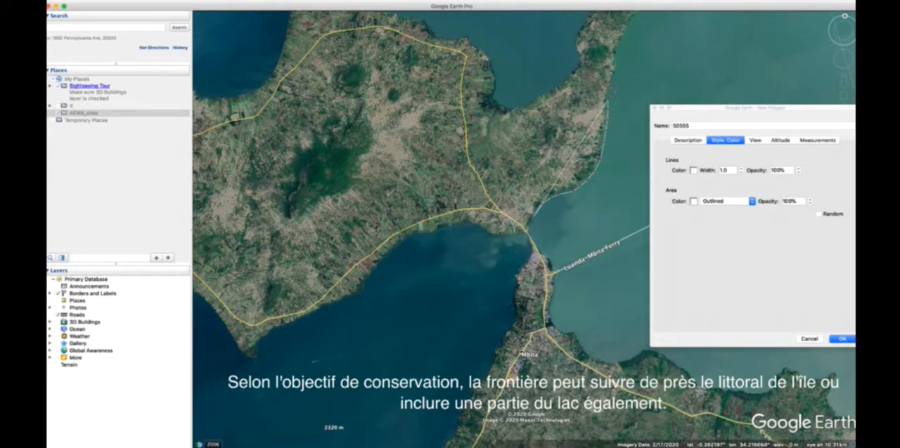
click(610, 88)
click(613, 76)
click(616, 65)
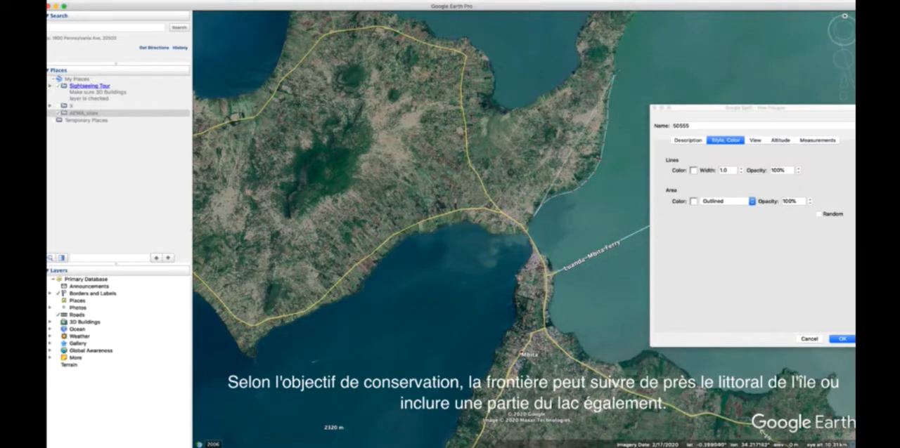
click(617, 56)
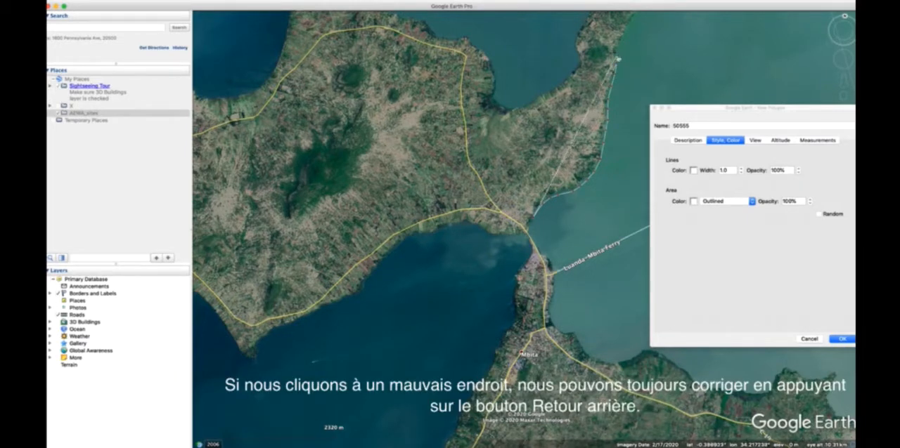
Step: Trace the rest of the island's shoreline around the northern peninsula and back to the causeway, and save the polygon
key(Up)
key(Up)
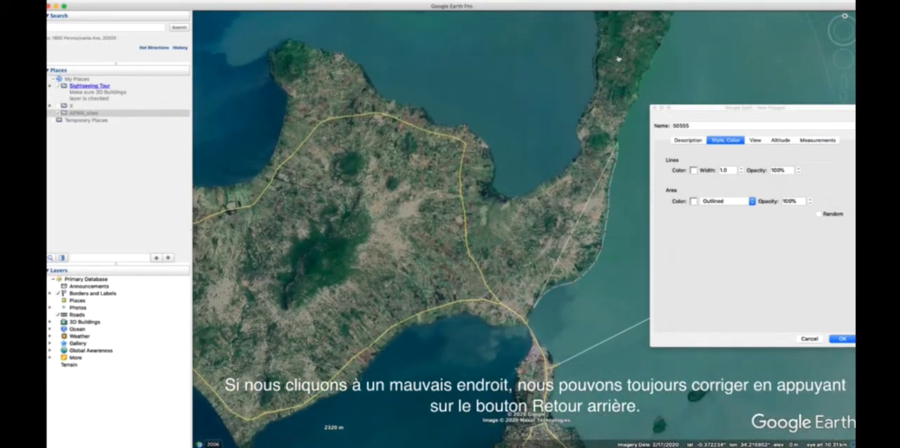
key(Up)
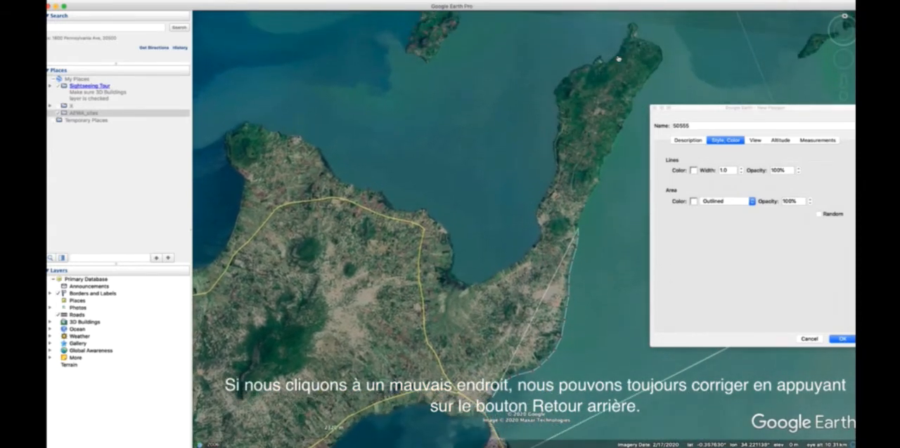
key(Right)
key(Up)
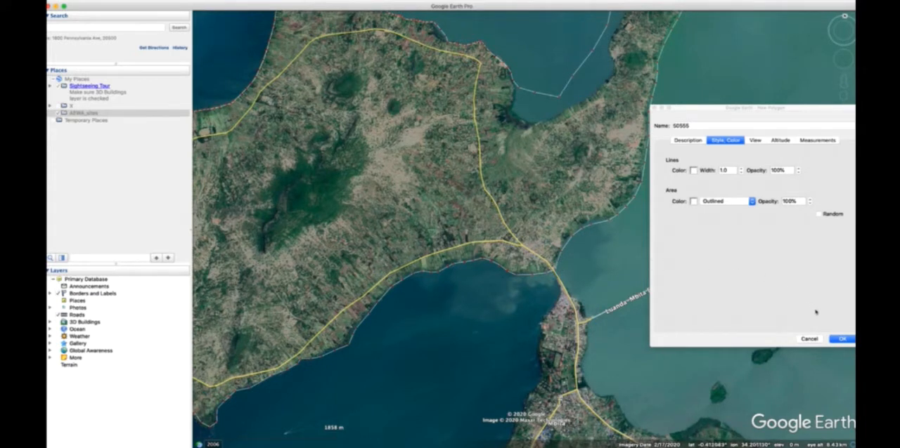
click(843, 339)
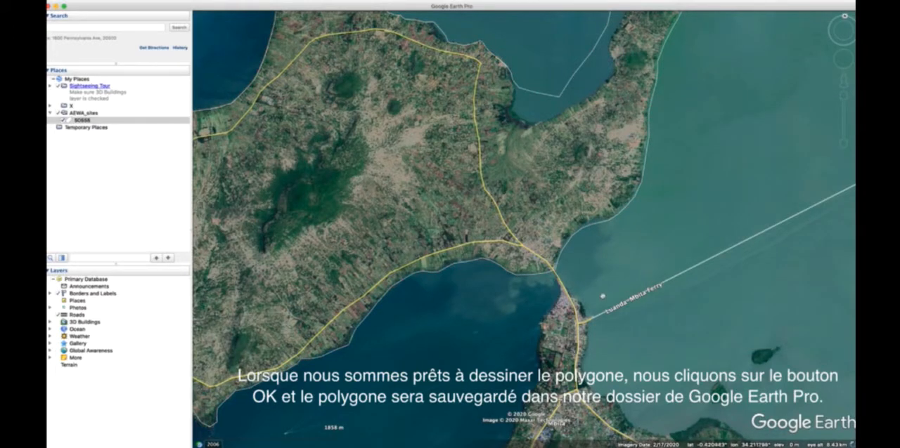
Step: Open the properties of polygon 50555 in the AEWA_sites folder and set its line color to Red
scroll(602, 294, down, 2)
scroll(601, 294, down, 5)
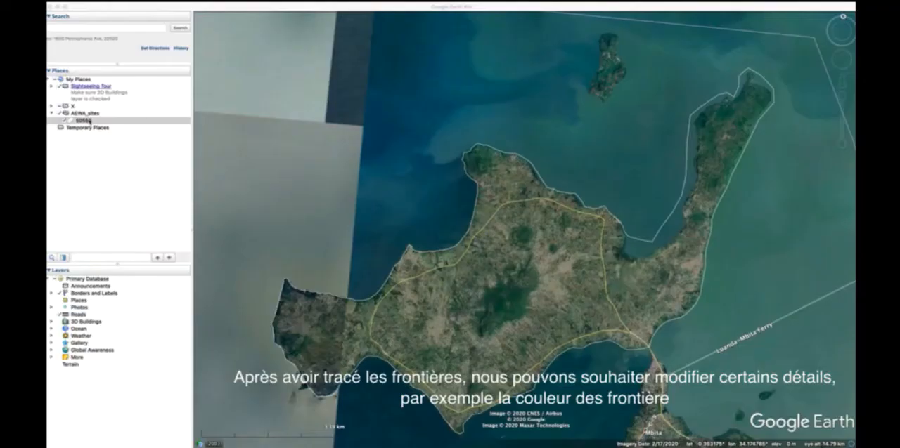
right_click(89, 123)
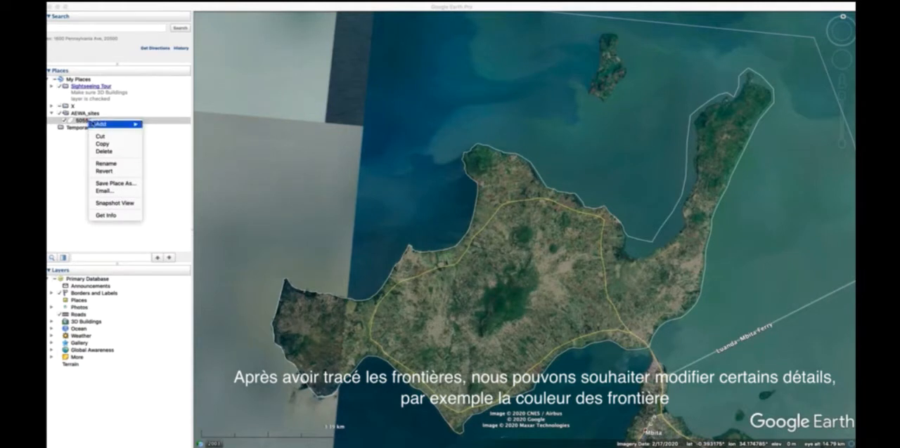
click(107, 216)
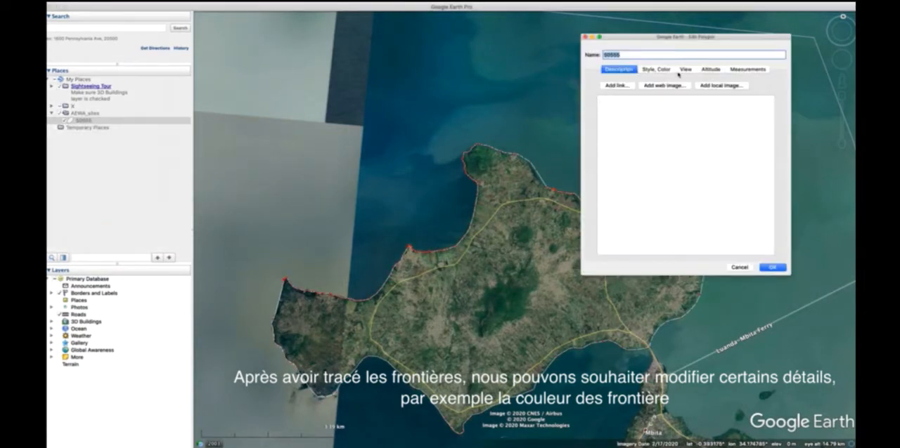
click(656, 69)
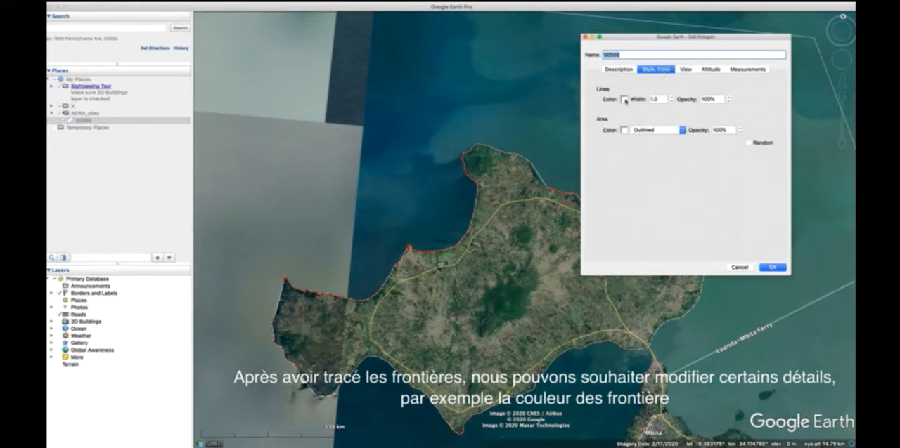
click(624, 99)
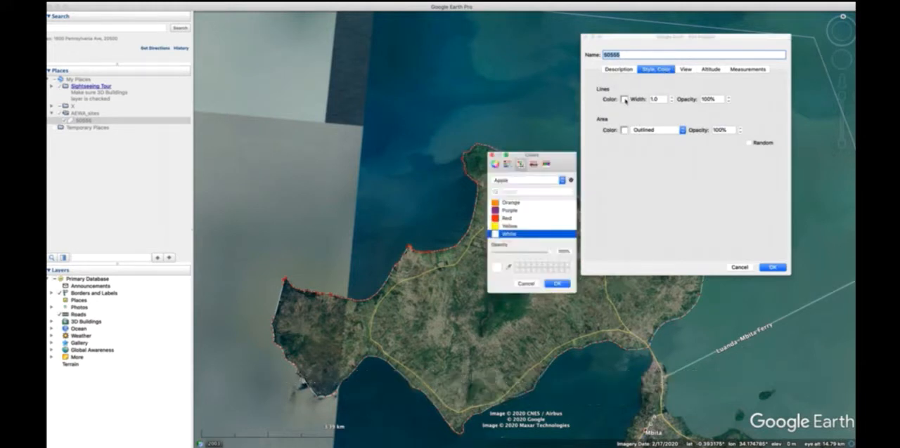
click(513, 219)
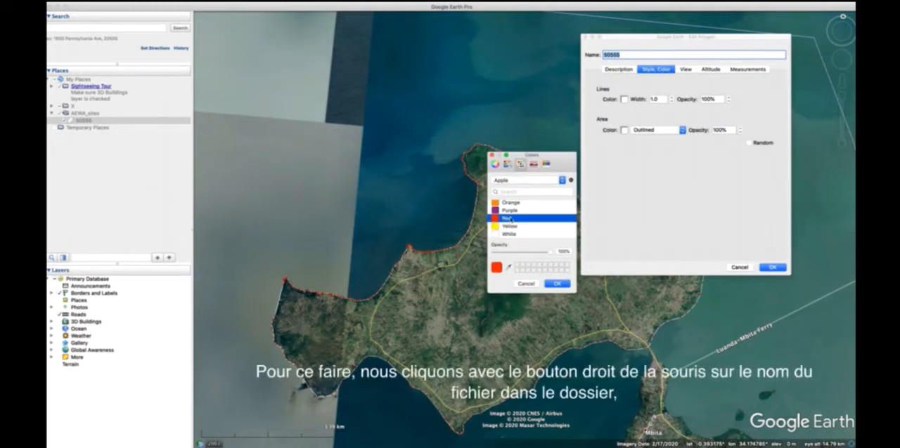
click(556, 283)
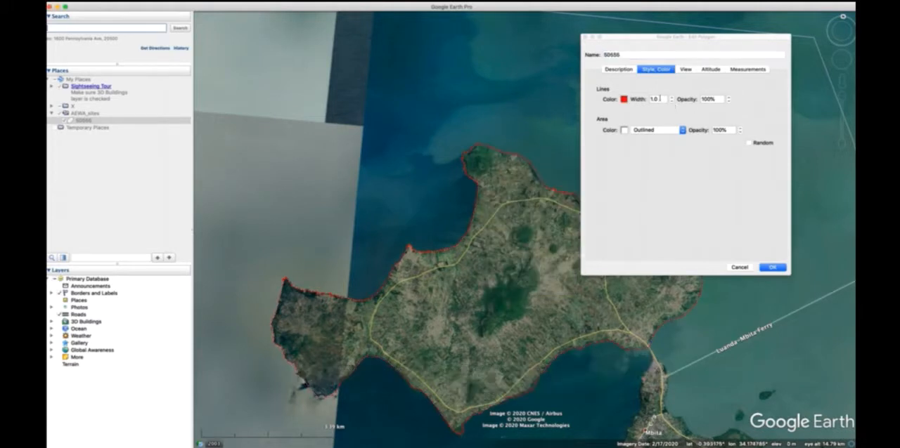
Step: Set the line width of polygon 50555 to 2.0 and apply the style changes
click(654, 99)
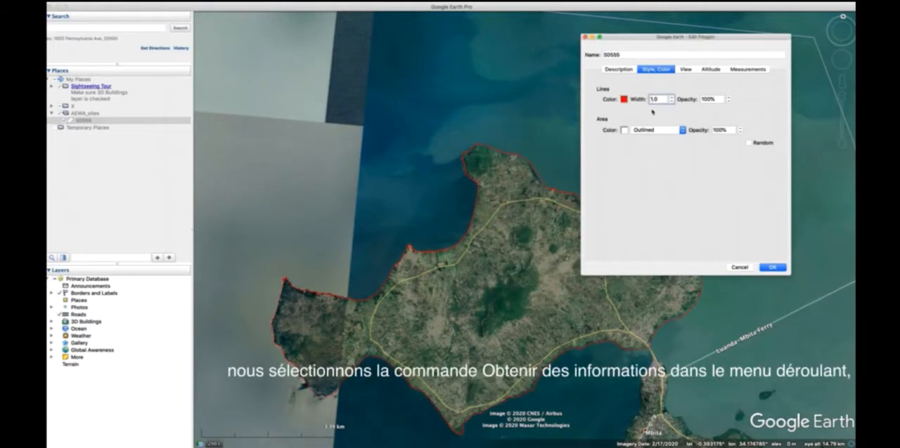
text(2.0)
click(773, 268)
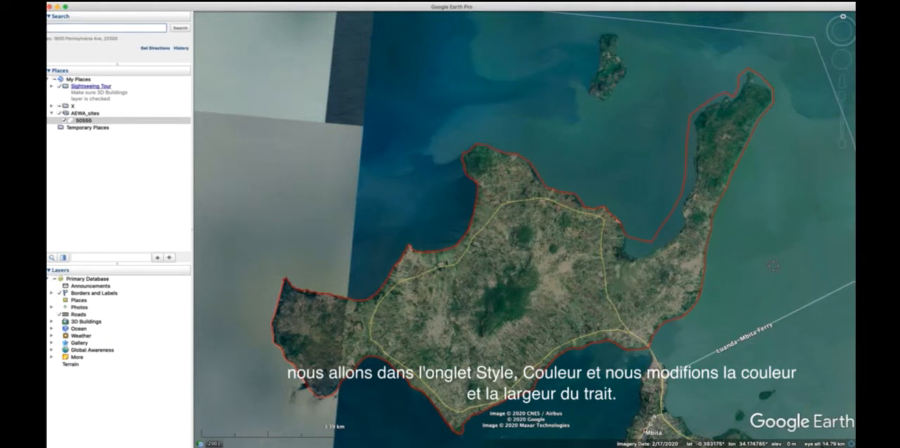
Step: Reopen polygon 50555 for editing and delete the boundary points between the northwestern headland and the tip of the northeastern peninsula
right_click(84, 121)
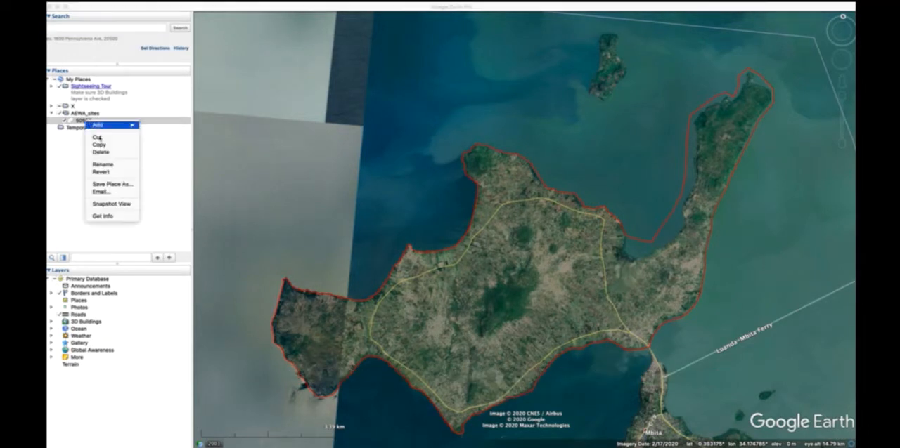
click(103, 217)
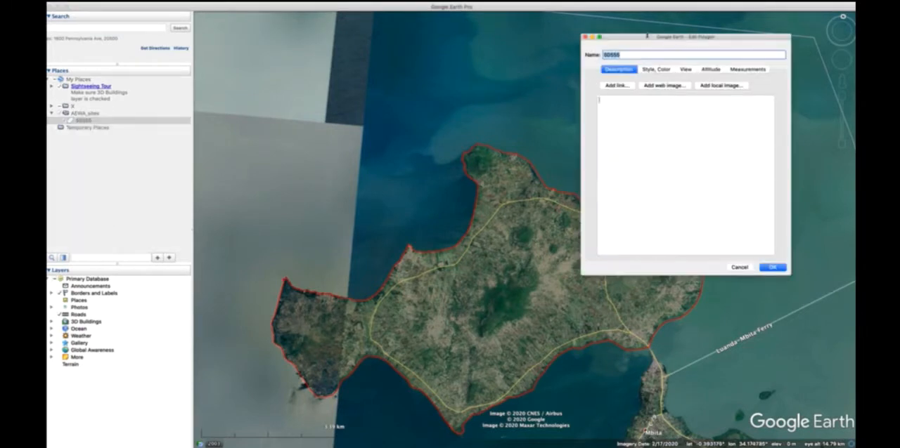
drag(621, 38, 248, 11)
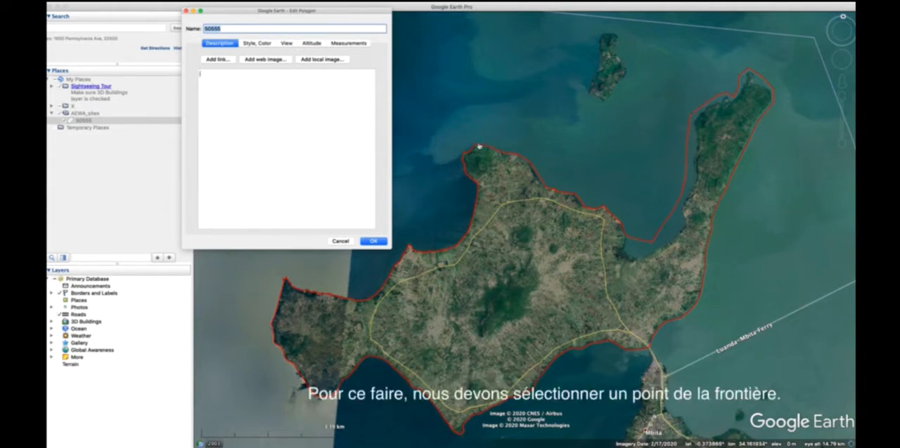
click(479, 145)
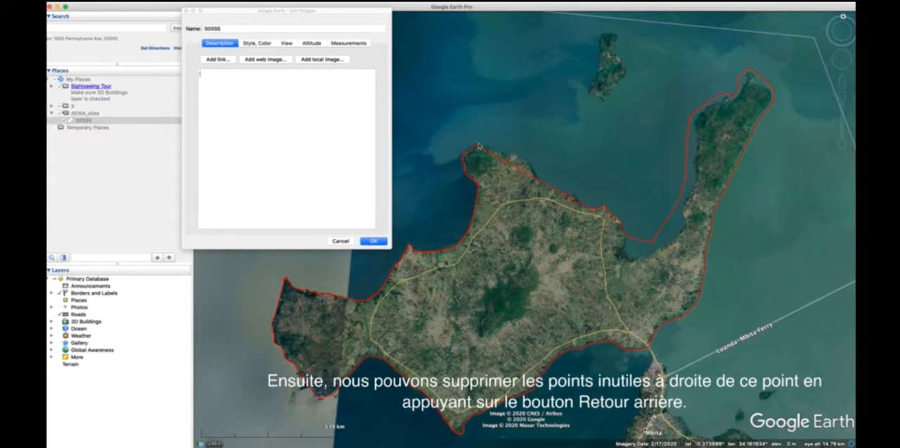
key(BackSpace)
key(BackSpace)
key(BackSpace)
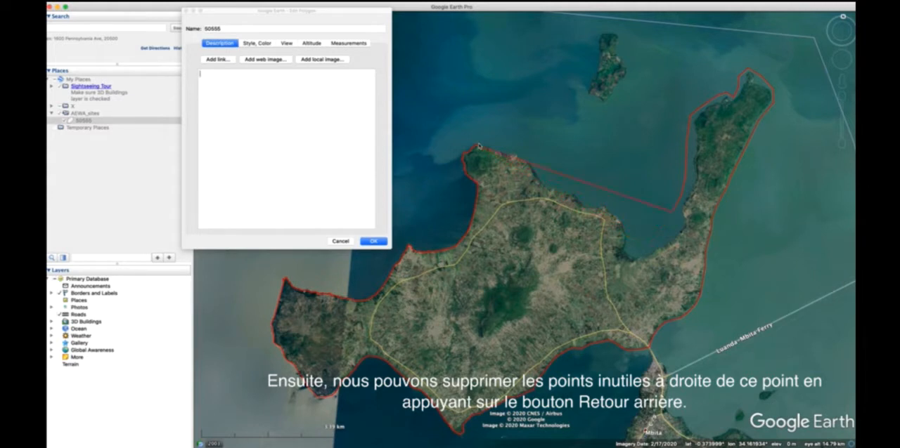
key(BackSpace)
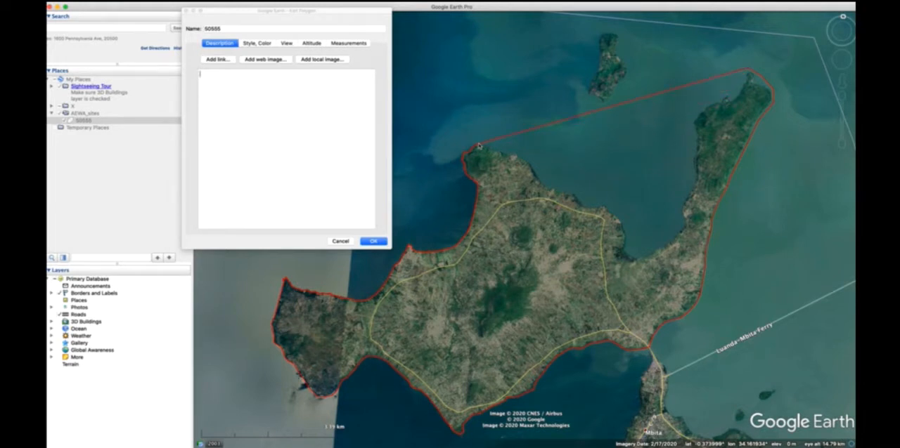
Step: Pull the straight northern edge of the boundary outward so that it passes north of the small offshore islet
scroll(514, 128, down, 3)
scroll(643, 92, up, 4)
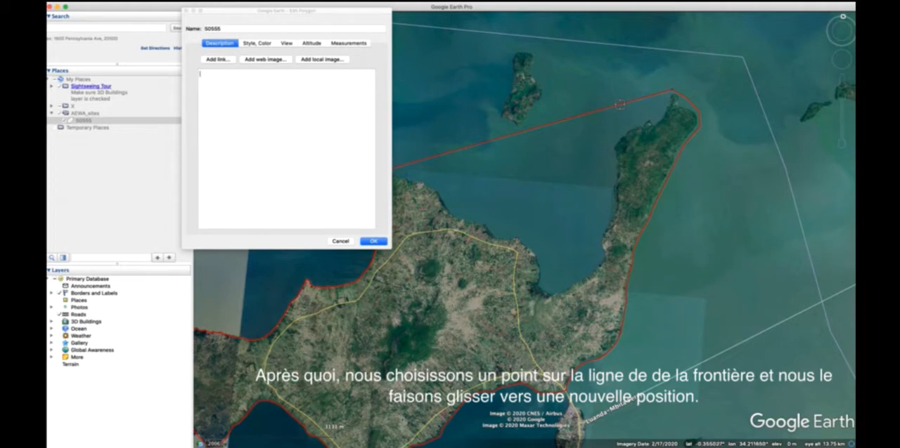
drag(620, 106, 521, 46)
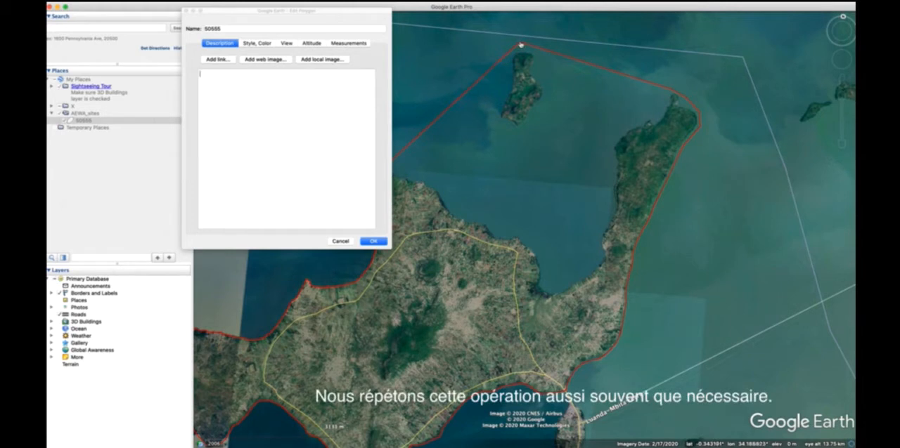
Step: Curve the boundary outward between the islet and the northwestern headland by adding points, and save the edited polygon
drag(348, 11, 277, 35)
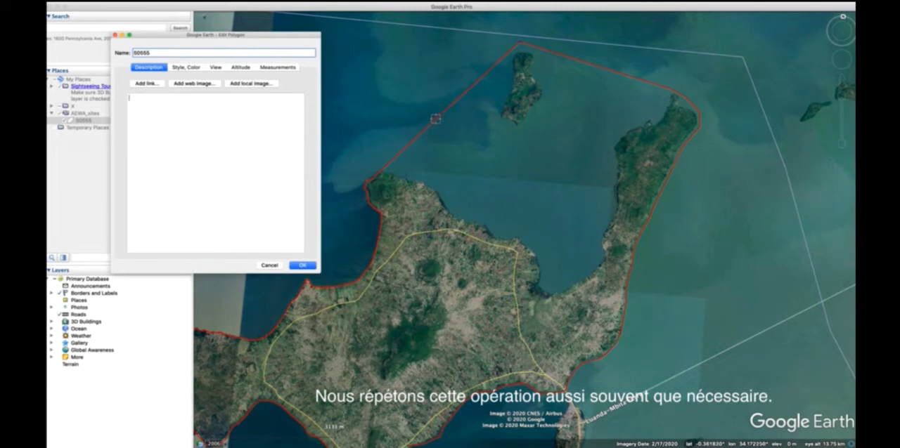
click(436, 120)
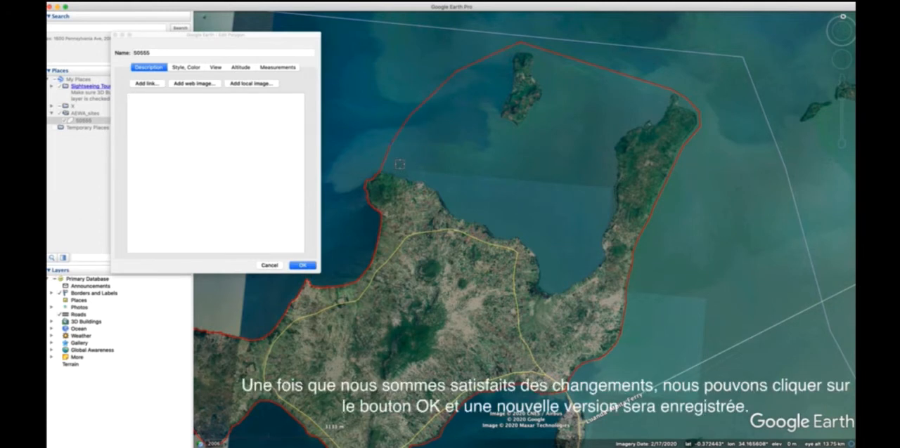
click(309, 267)
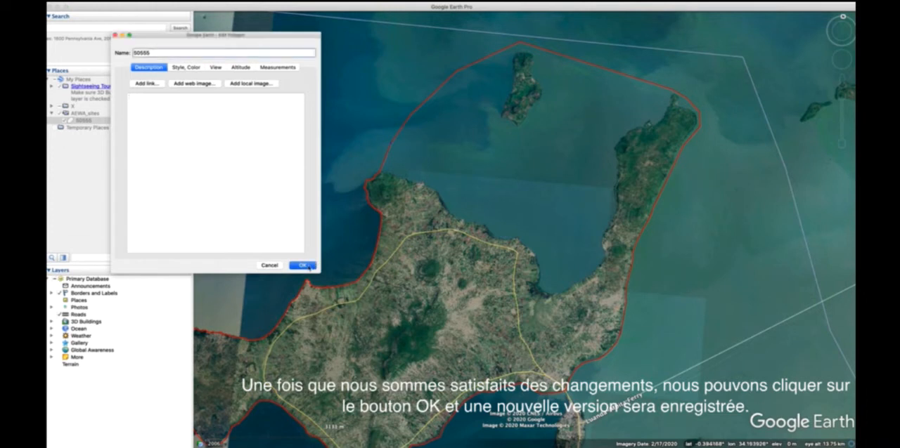
click(309, 266)
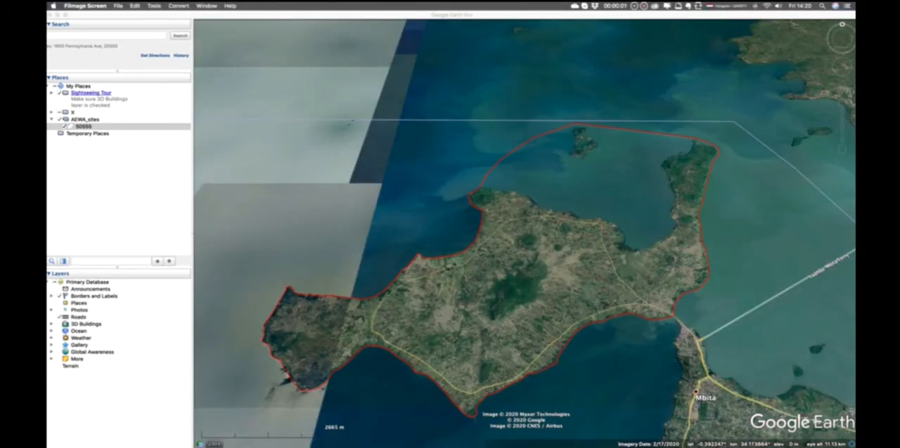
Step: Import 45294.kmz from the AEWA_site_boundaries folder and move it from Temporary Places into the AEWA_sites folder
key(super+Tab)
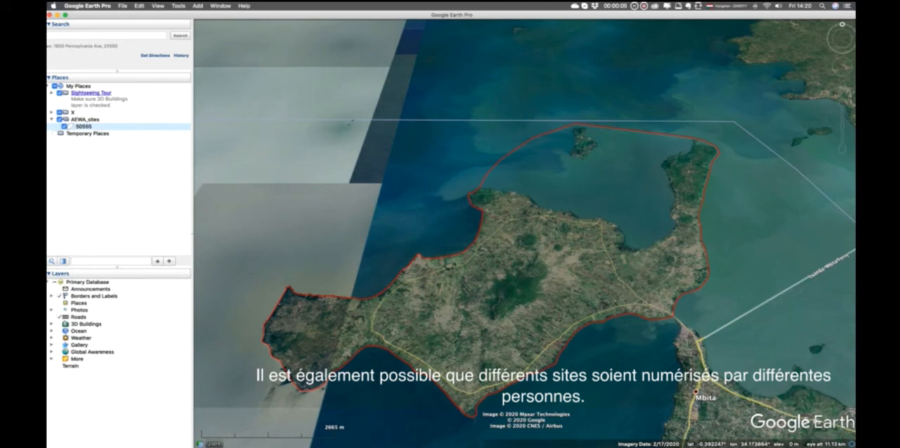
click(123, 5)
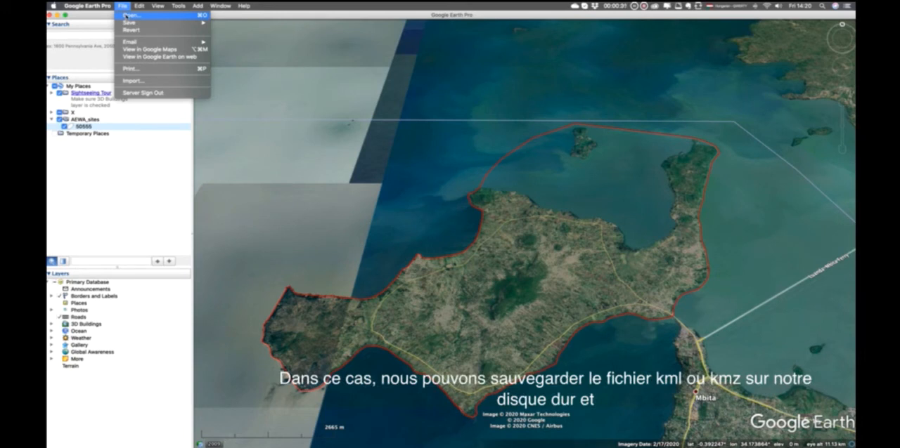
click(125, 15)
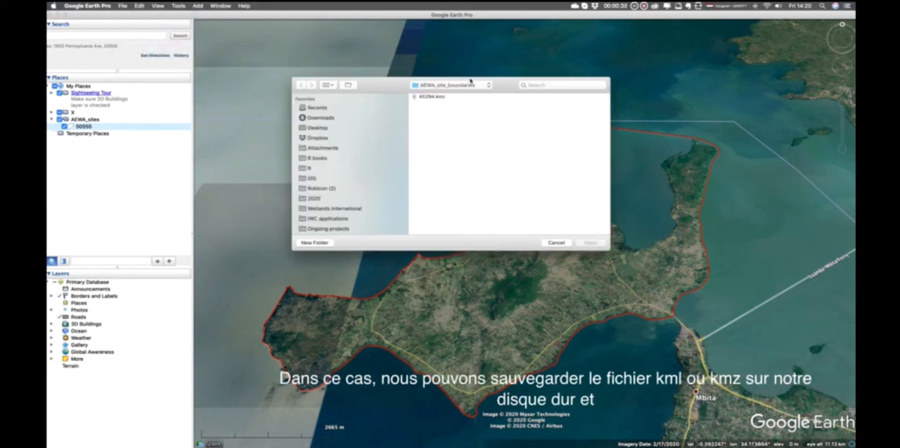
click(443, 98)
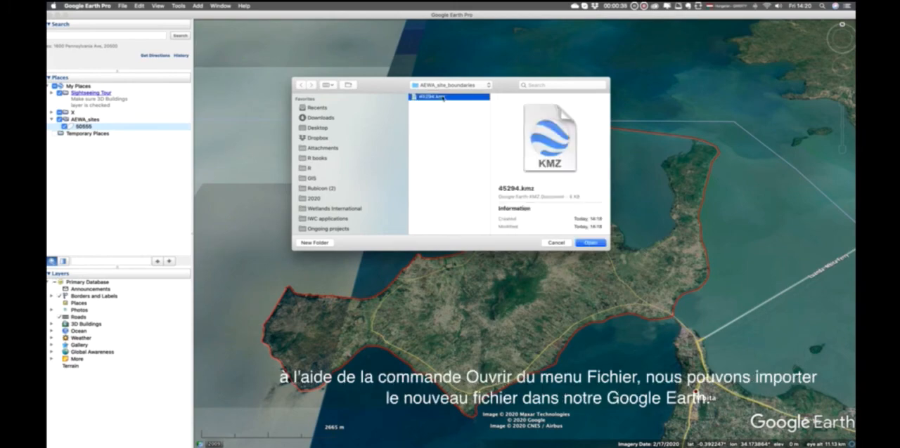
click(591, 244)
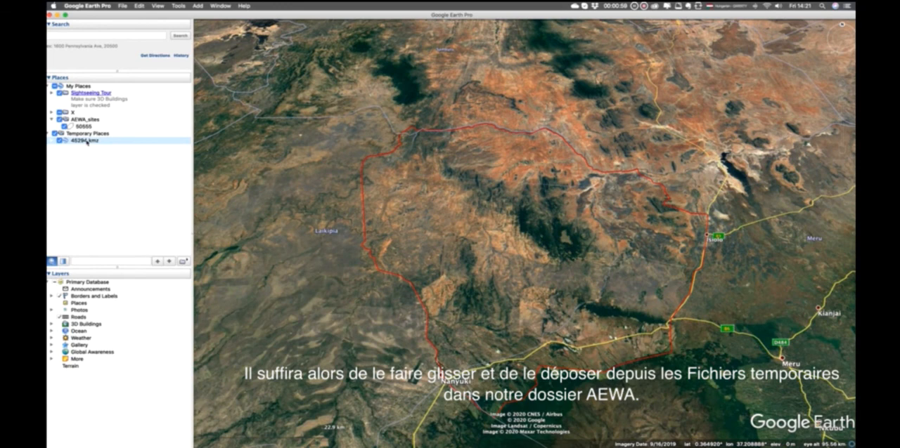
drag(88, 142, 90, 125)
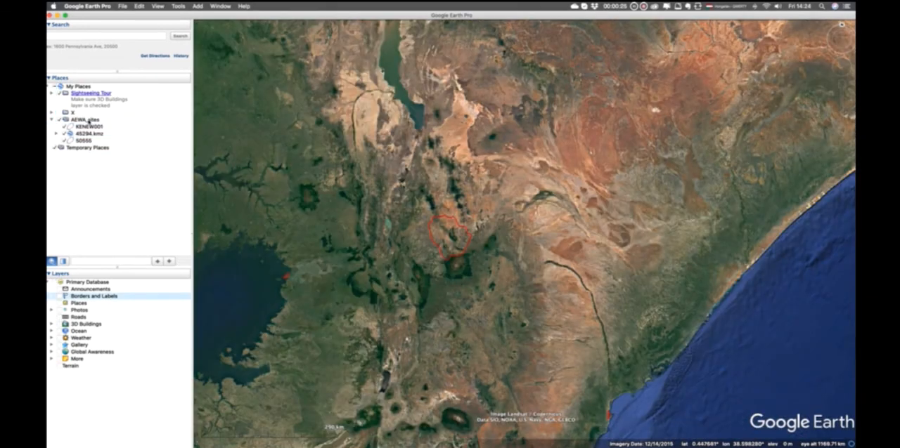
Step: Export the whole AEWA_sites folder as a KMZ file named Kenya in the AEWA_site_boundaries folder
right_click(90, 122)
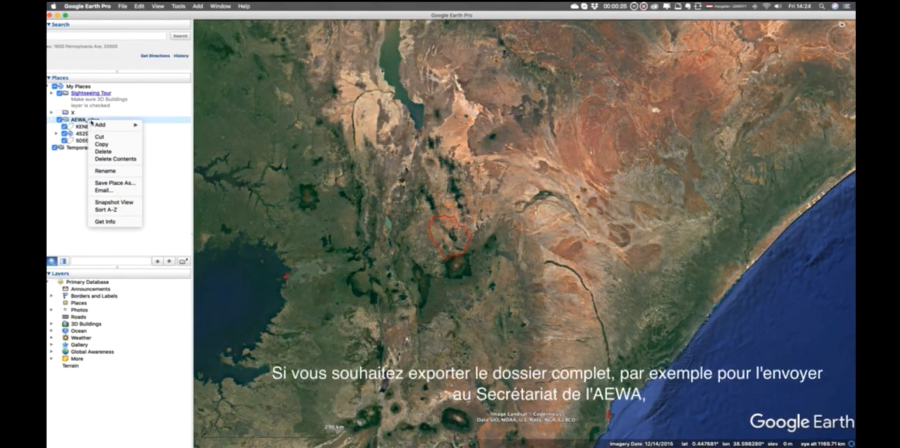
click(107, 183)
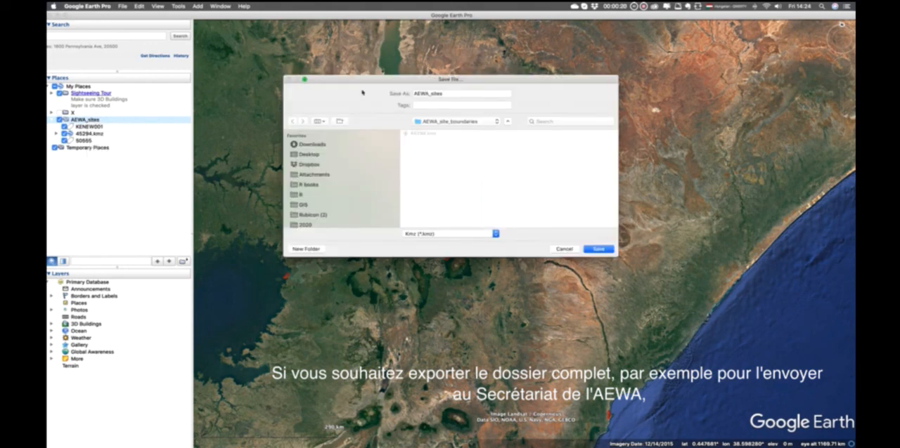
click(407, 92)
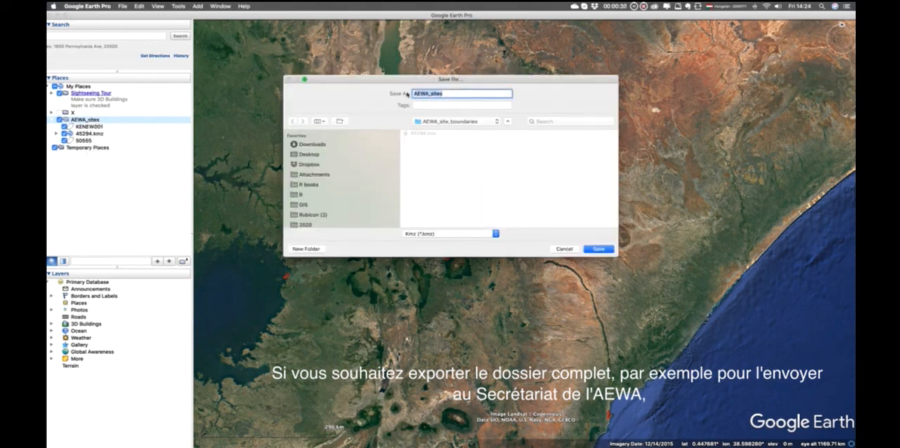
text(Kenya)
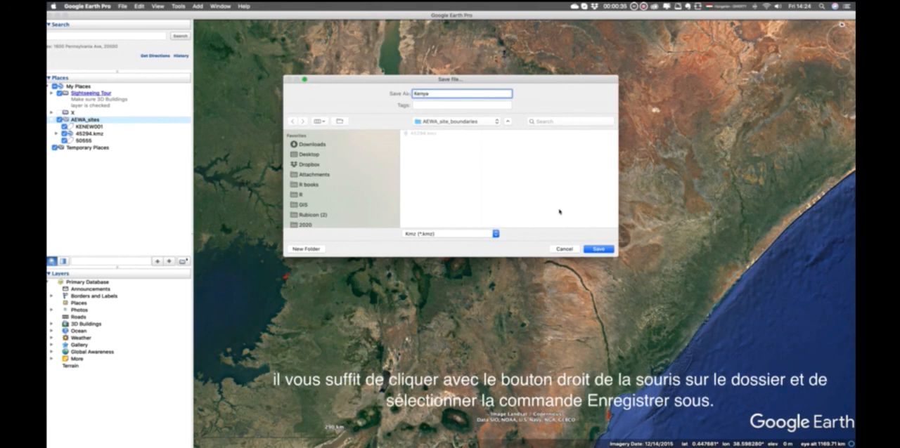
click(599, 249)
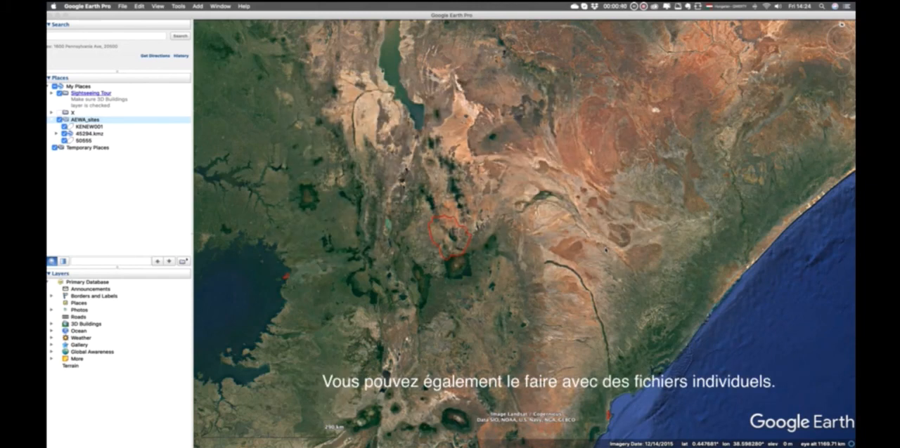